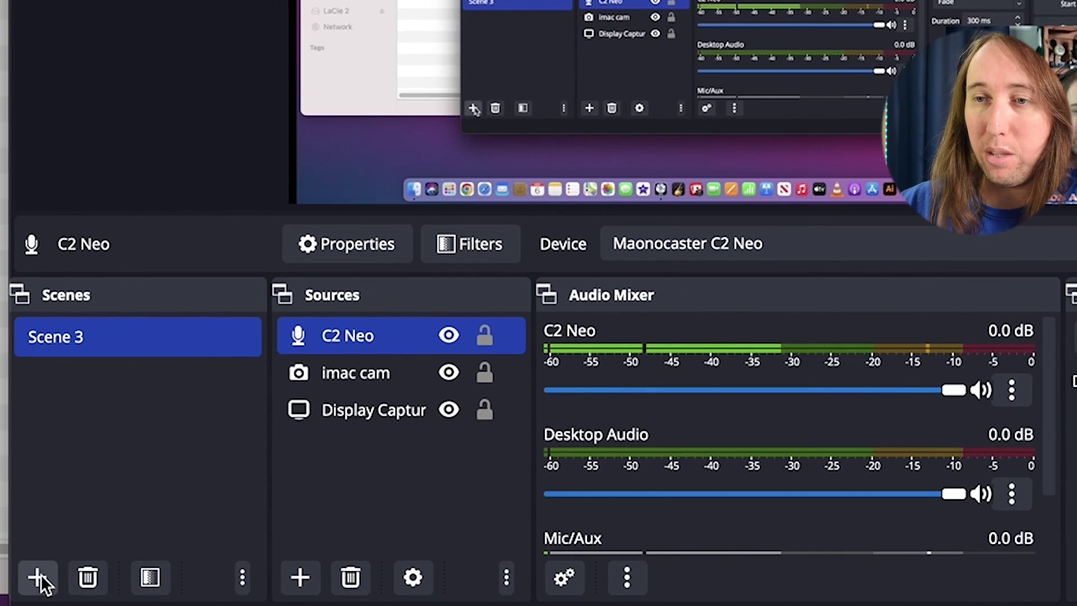
- Add a new scene, keeping the default name Scene 2
click(37, 577)
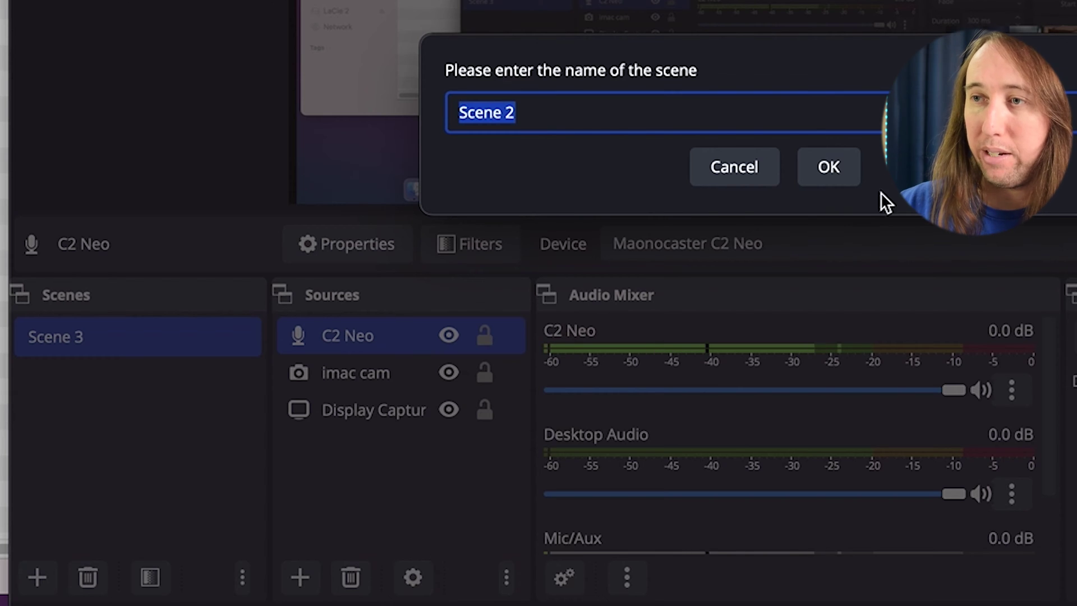
click(849, 165)
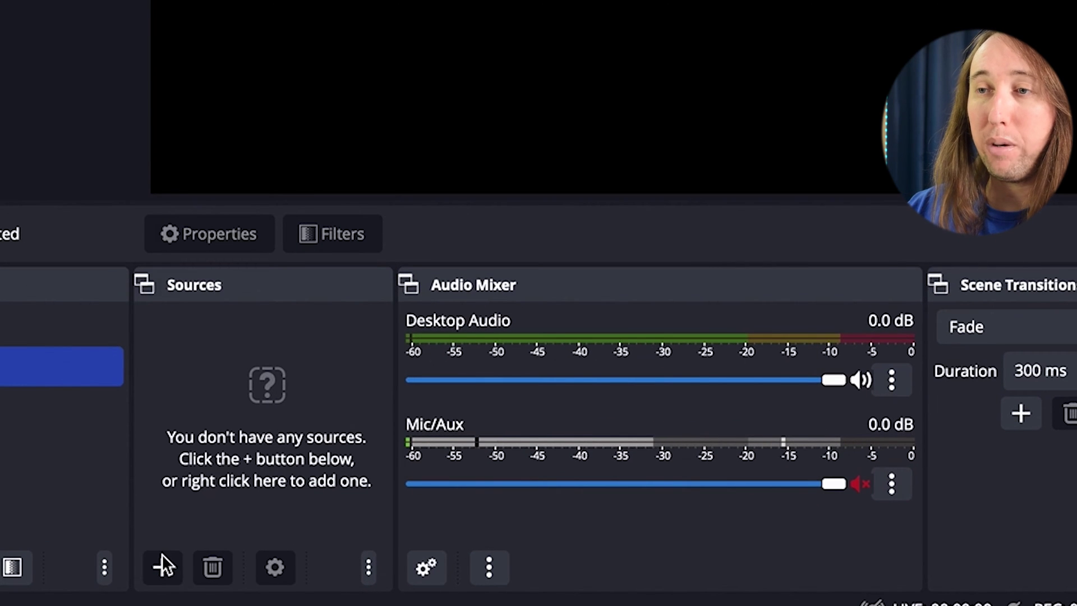
- Add a Display Capture source of the built-in Retina display to Scene 2
click(162, 555)
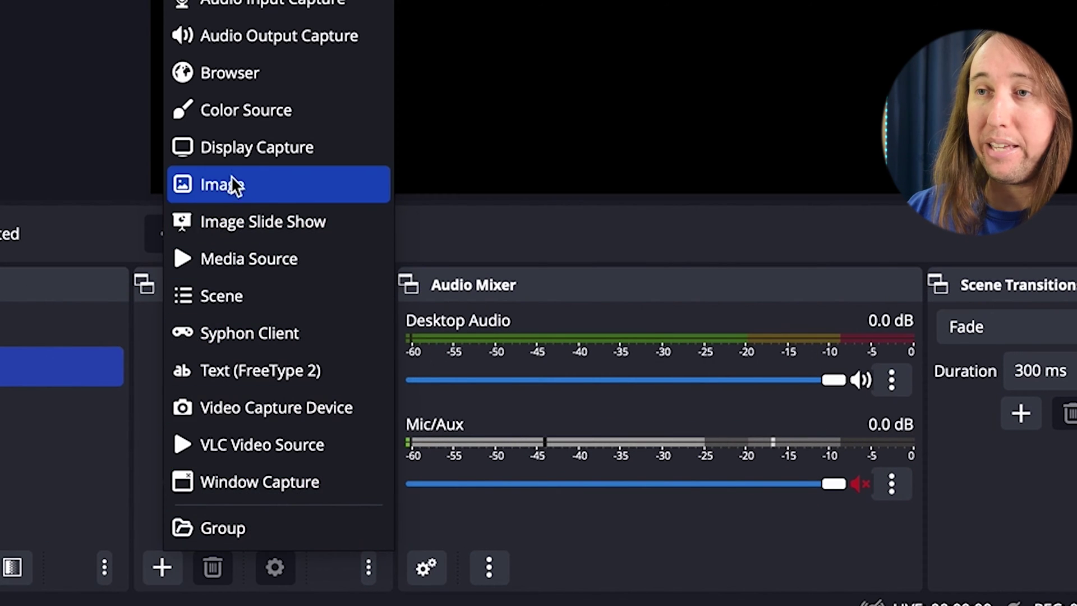
click(231, 148)
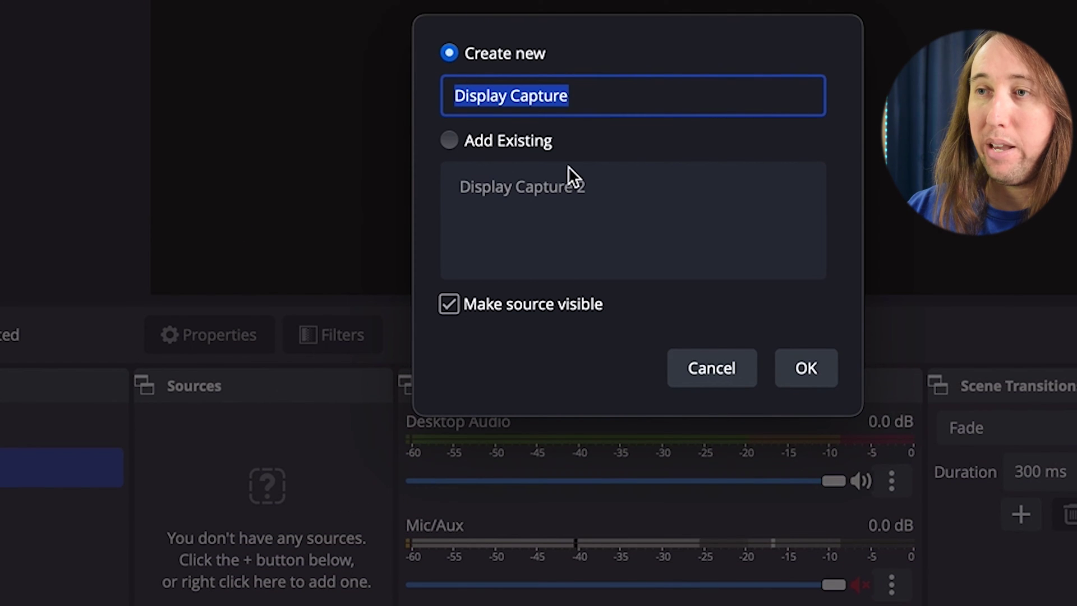
click(806, 368)
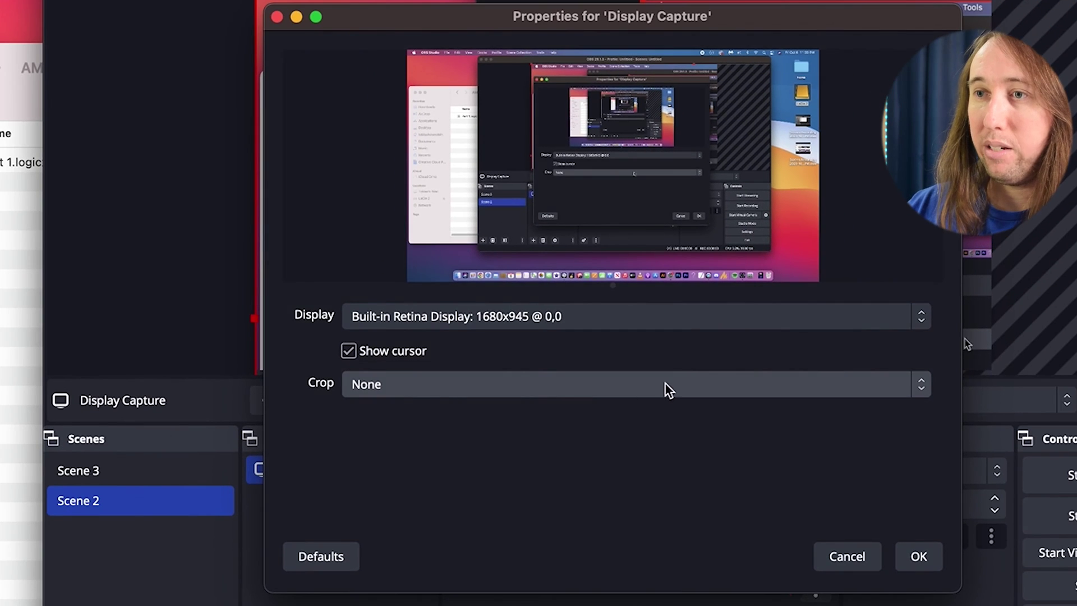
click(919, 556)
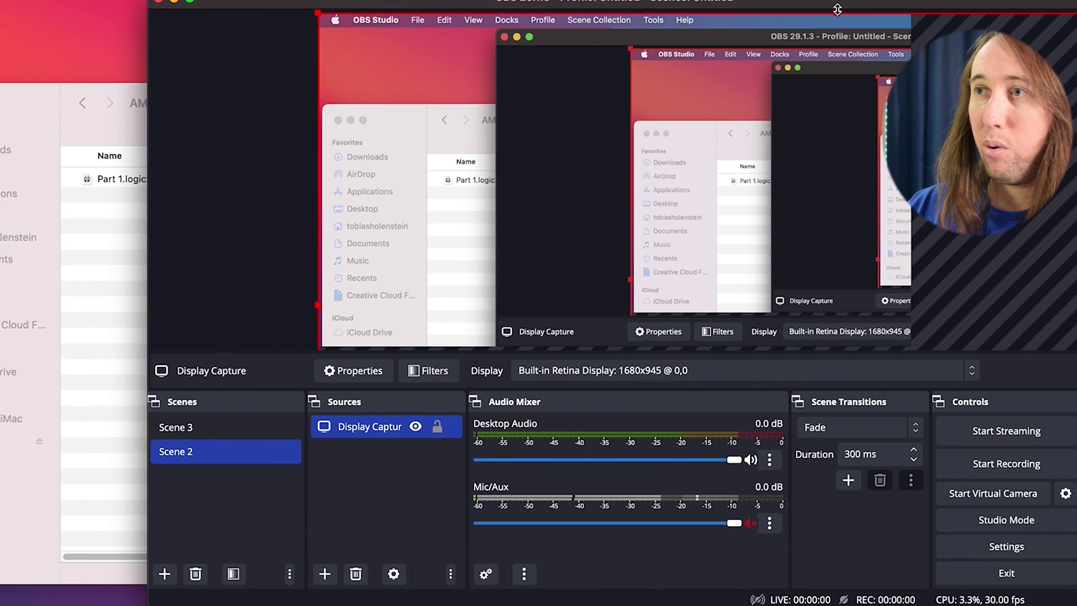
- Resize the display capture and fit it to fill the whole canvas
drag(839, 12, 682, 22)
drag(1029, 23, 888, 92)
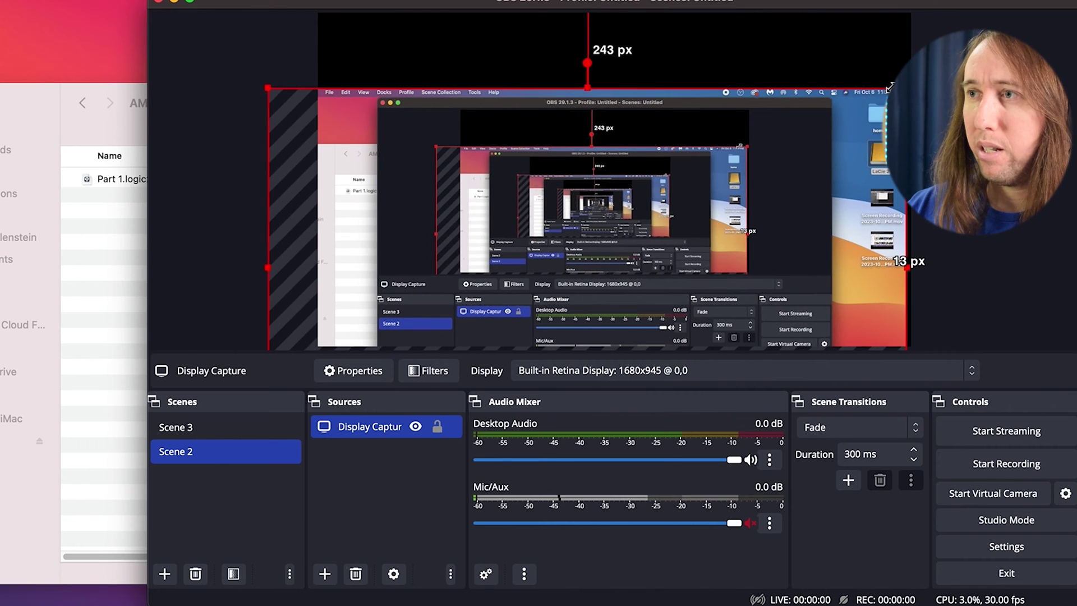
drag(899, 277, 948, 242)
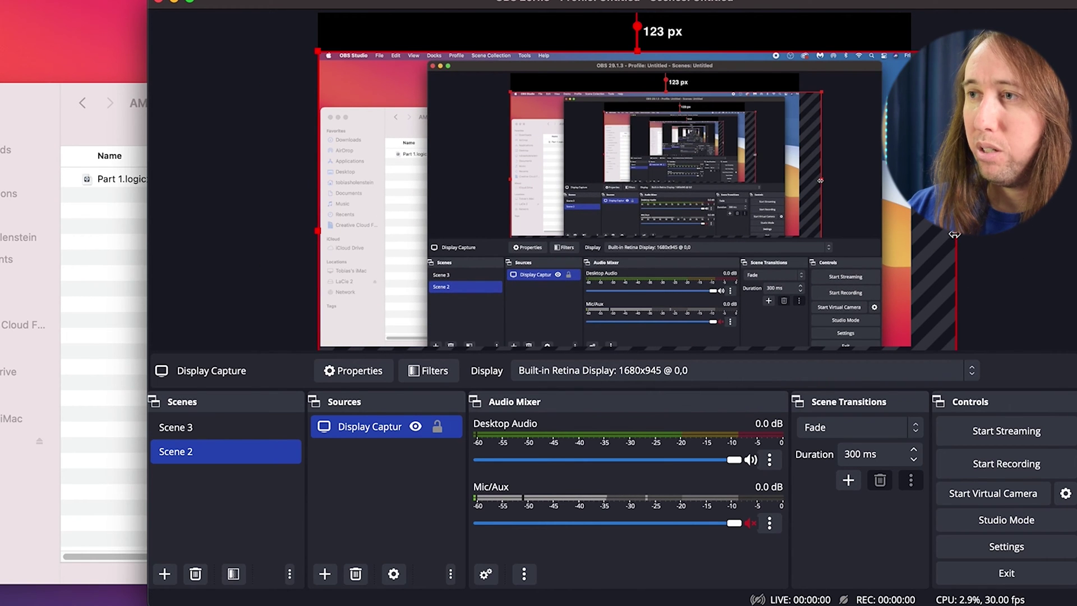
key(super+r)
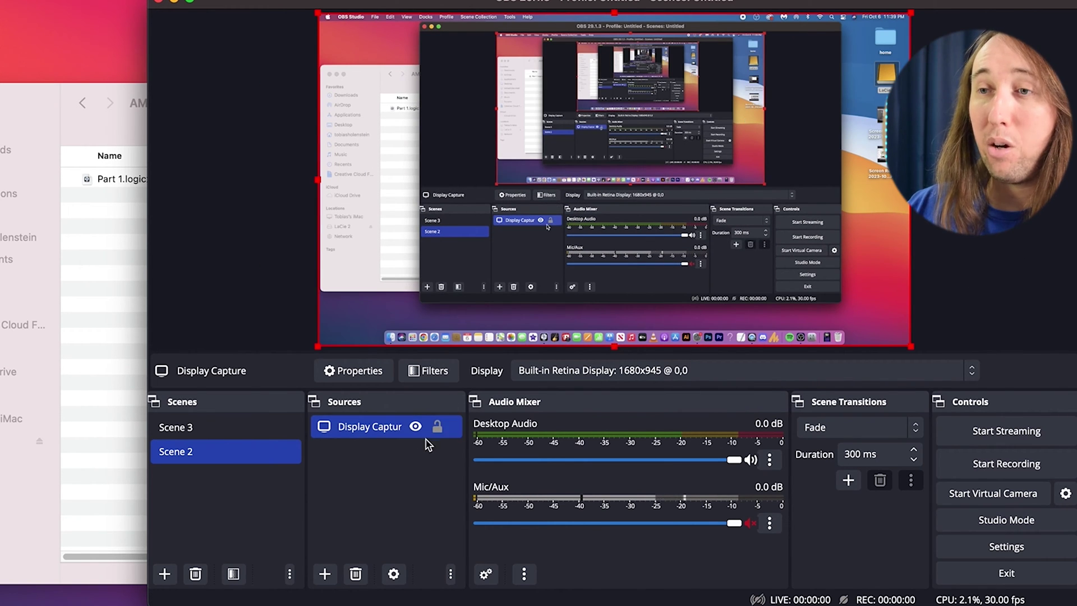
- Add the existing imac cam video capture, shrunk into the canvas's bottom-right corner
click(324, 574)
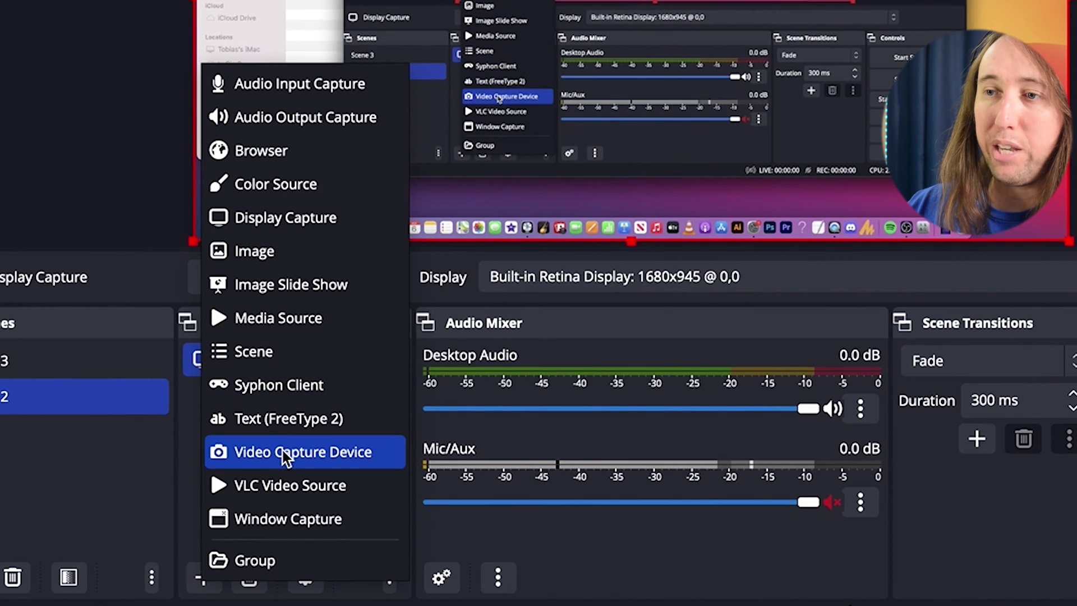
click(283, 450)
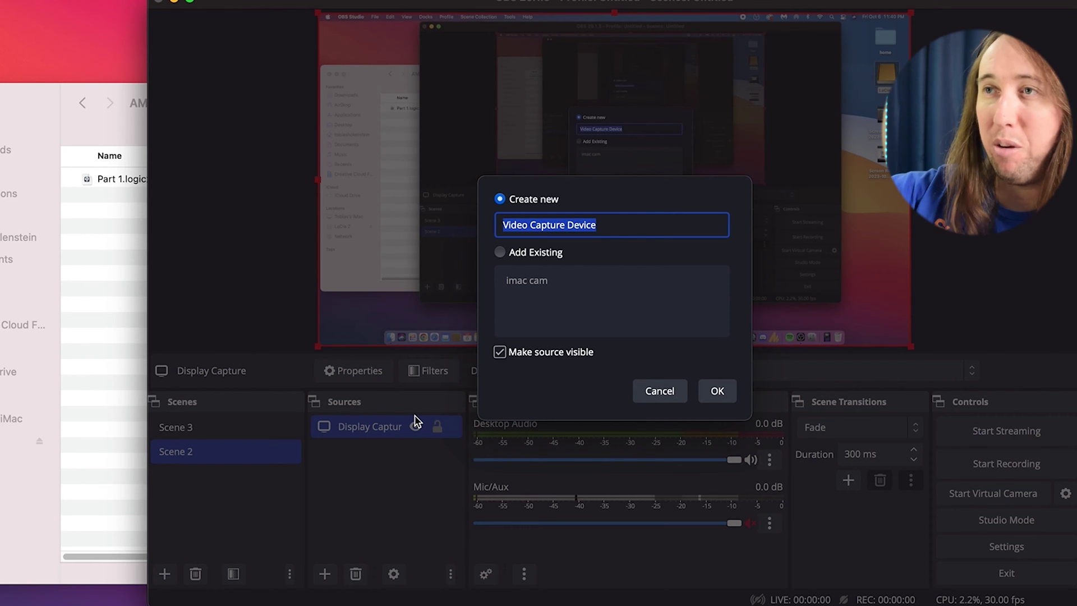
click(517, 251)
click(508, 280)
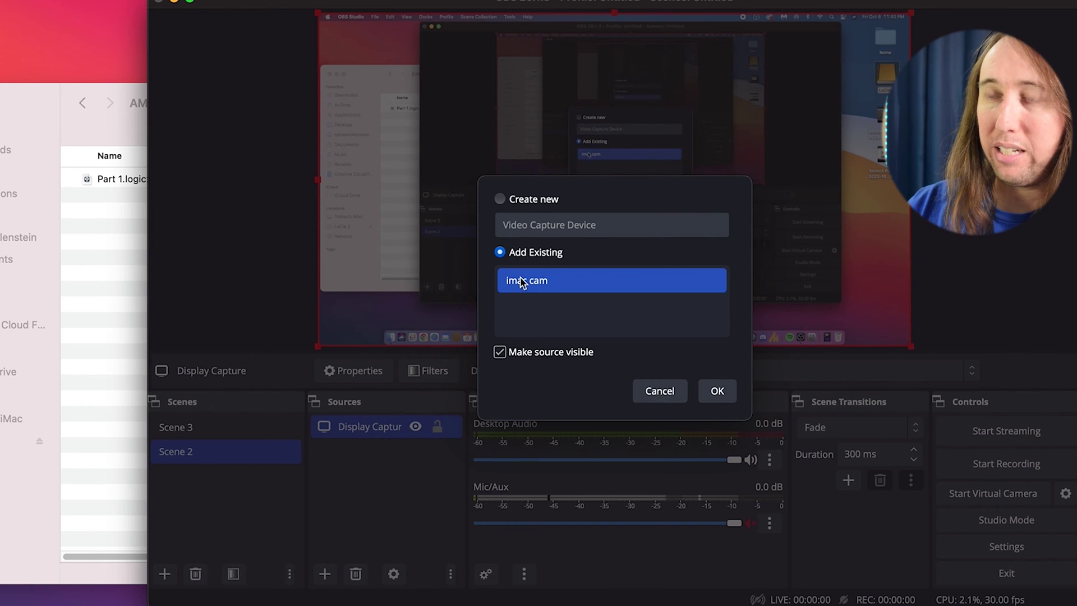
click(720, 392)
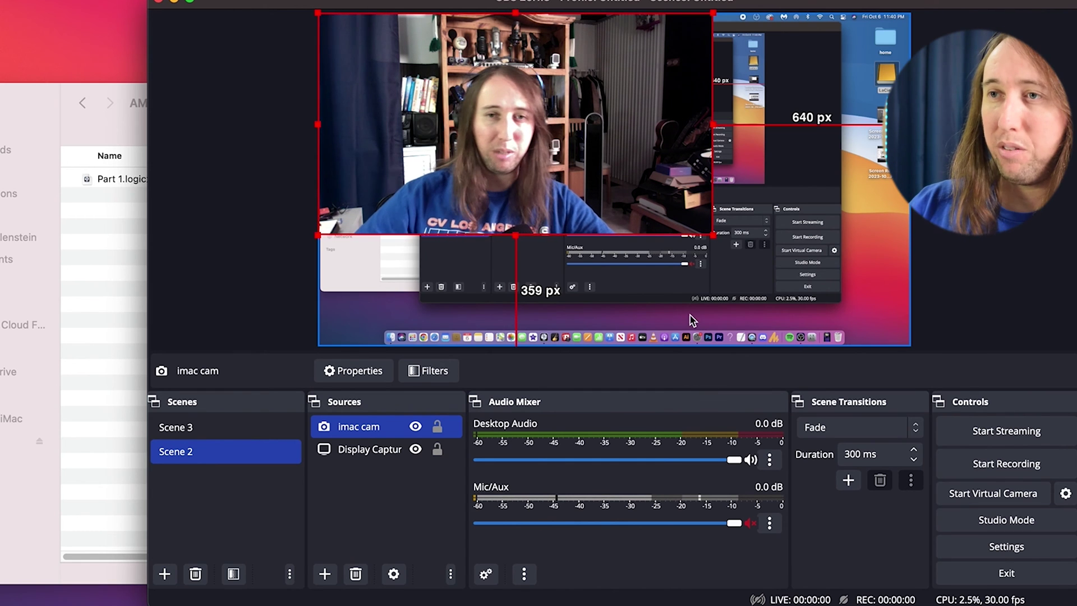
drag(712, 234, 496, 109)
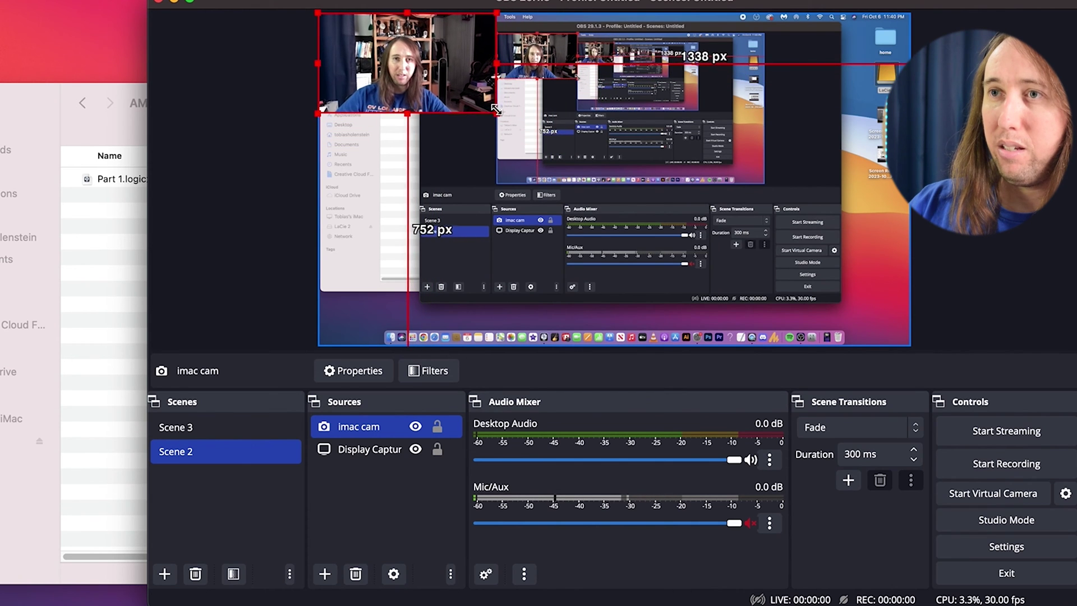
drag(452, 62, 867, 296)
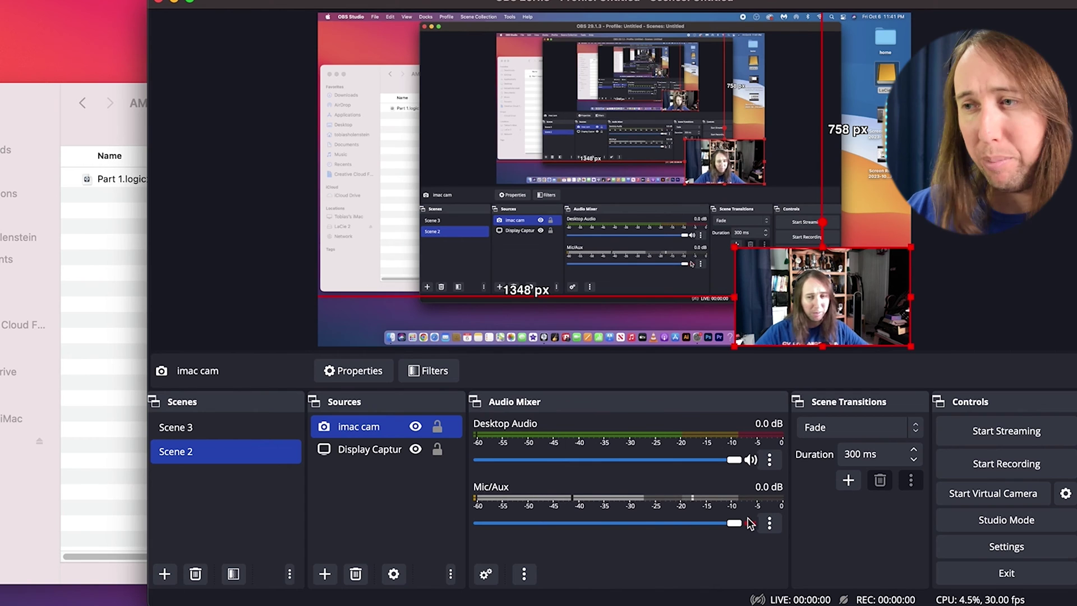
click(750, 524)
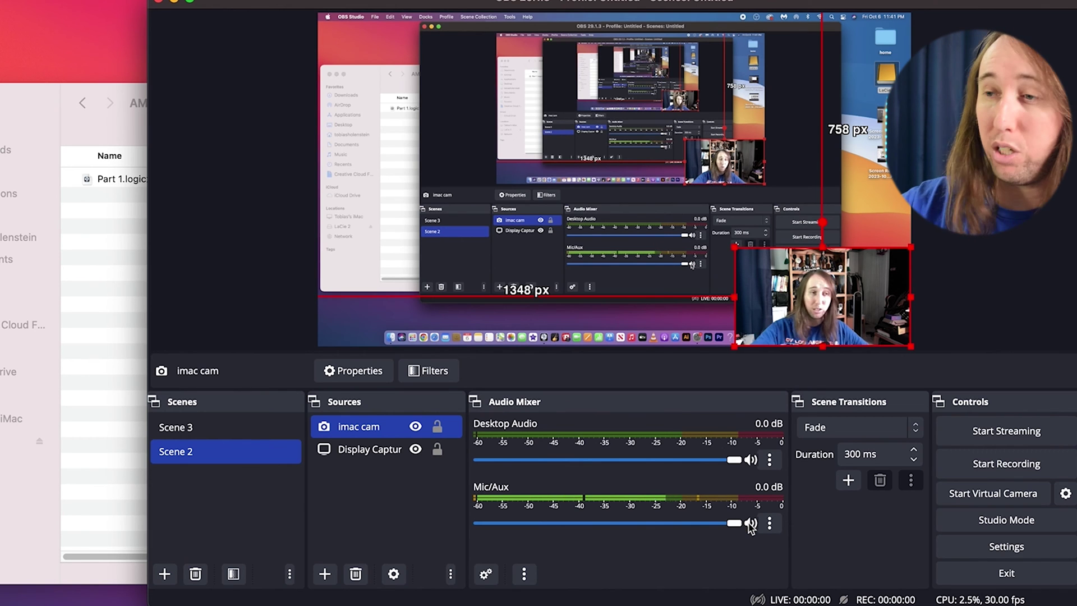
click(750, 523)
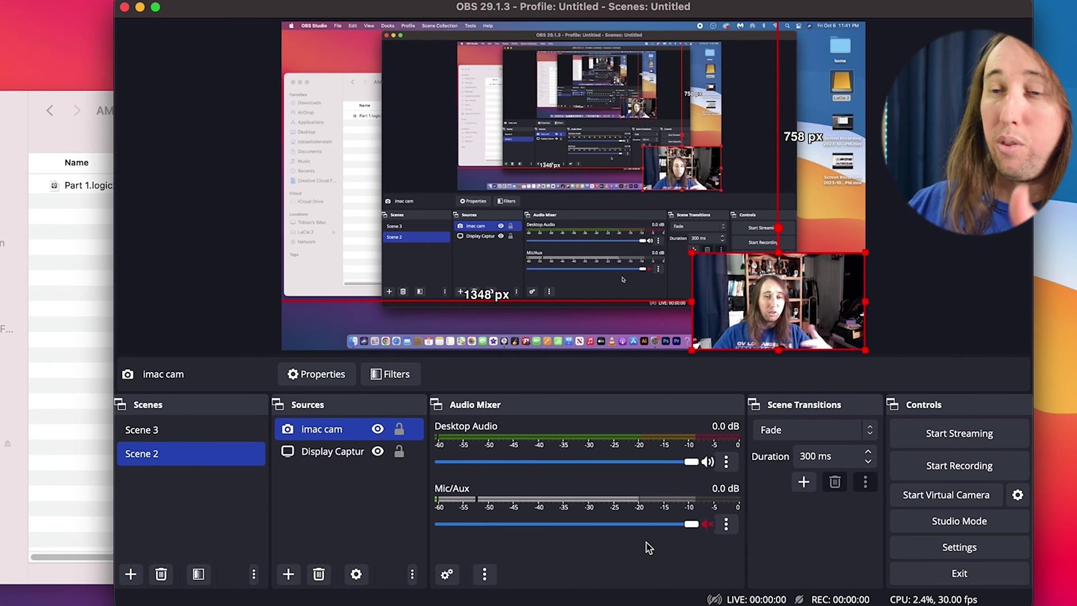
- Add the existing C2 Neo audio input capture as a source in Scene 2
click(288, 574)
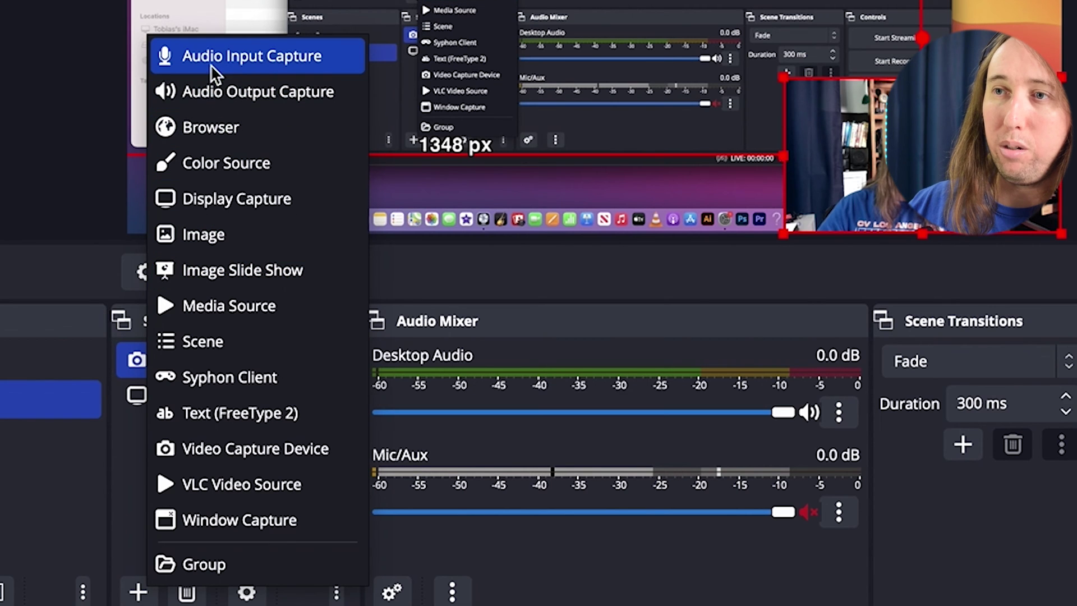
click(334, 240)
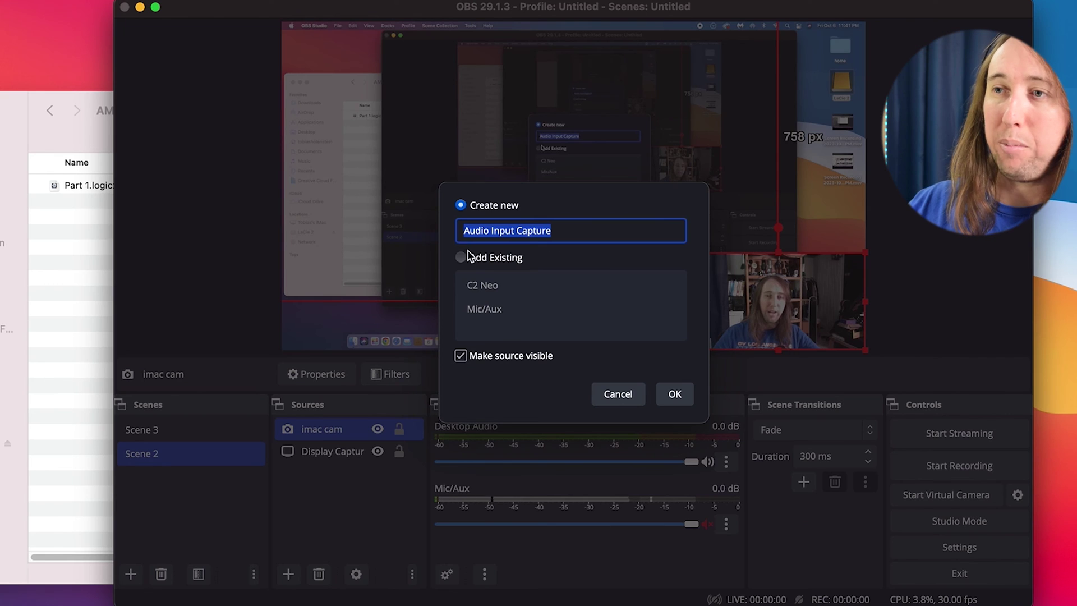
click(413, 65)
click(475, 288)
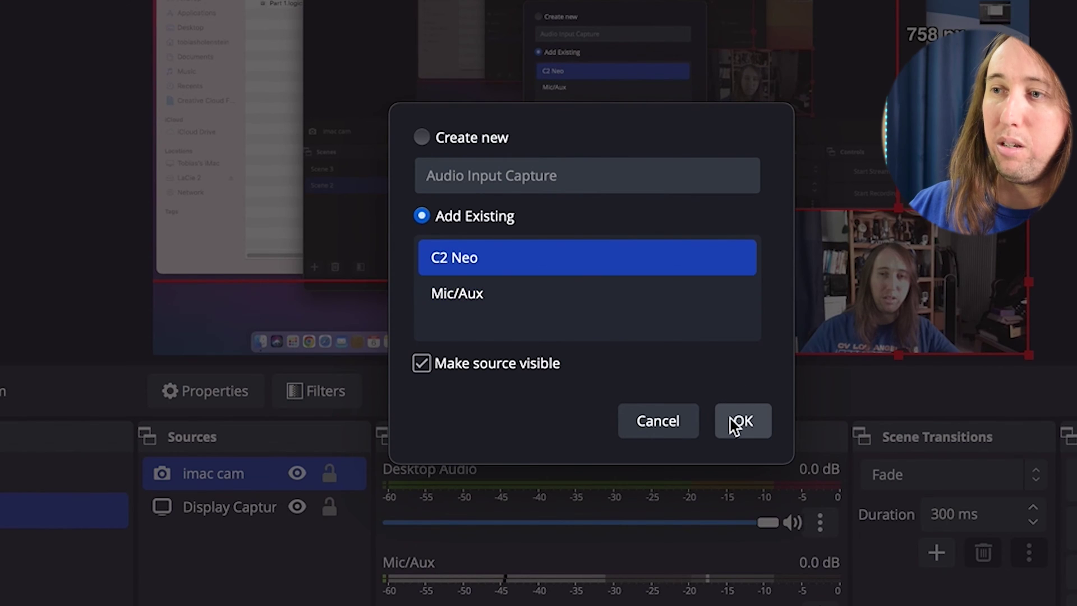
click(671, 395)
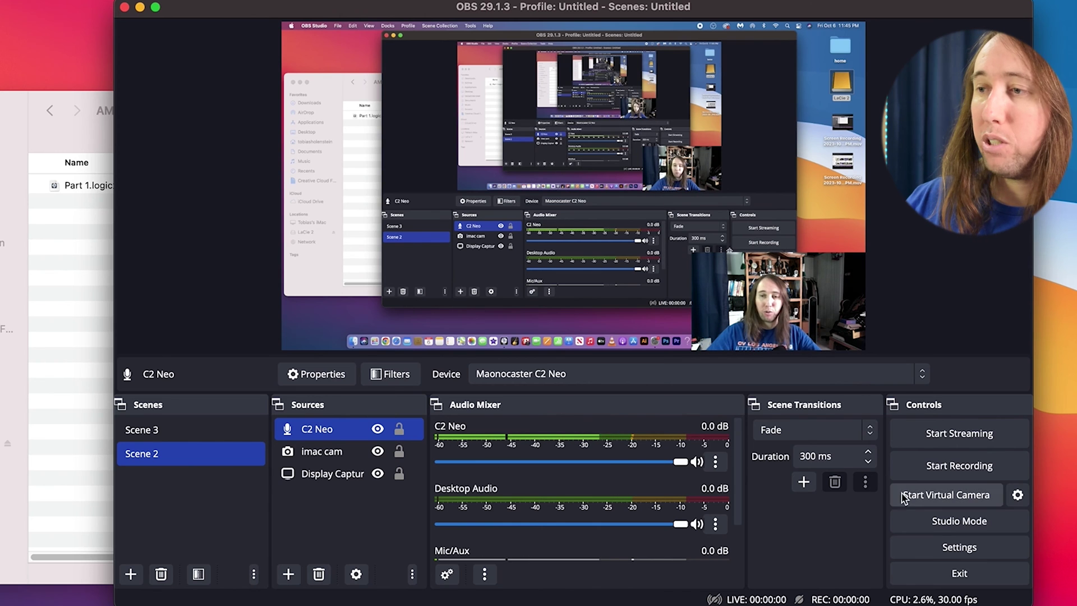
- In Settings, keep Advanced output, record to MPEG-4 (.mp4), and confirm 1920x1080 at 30 fps
click(943, 550)
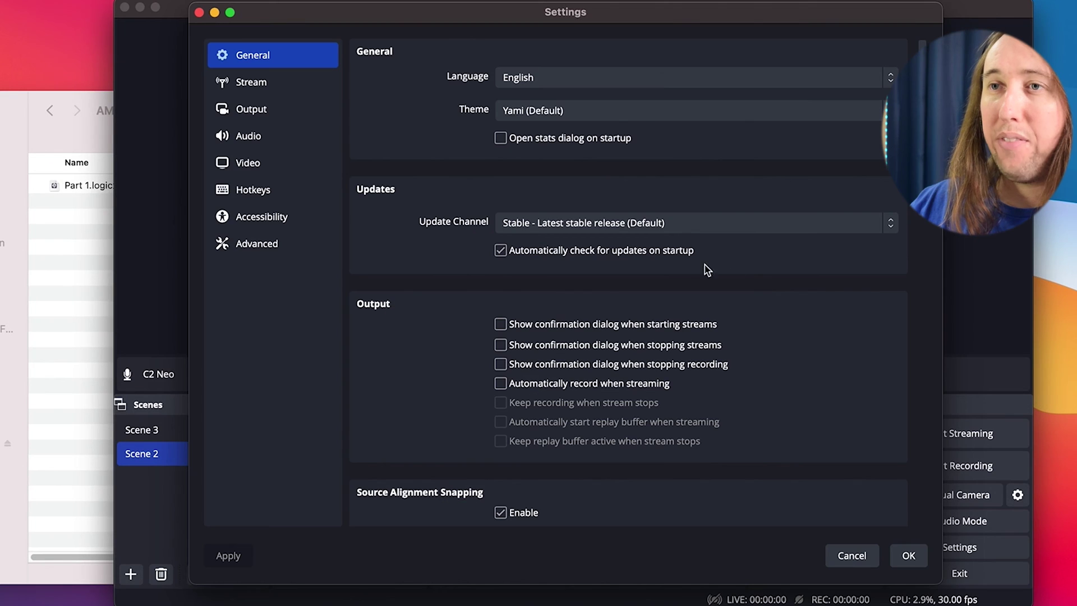
click(263, 111)
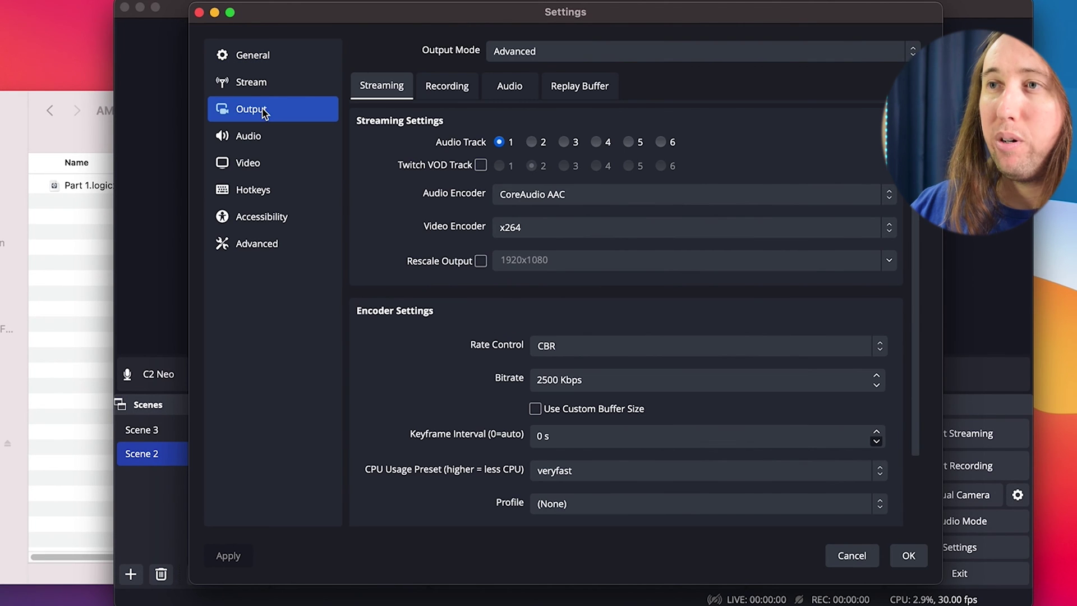
click(561, 56)
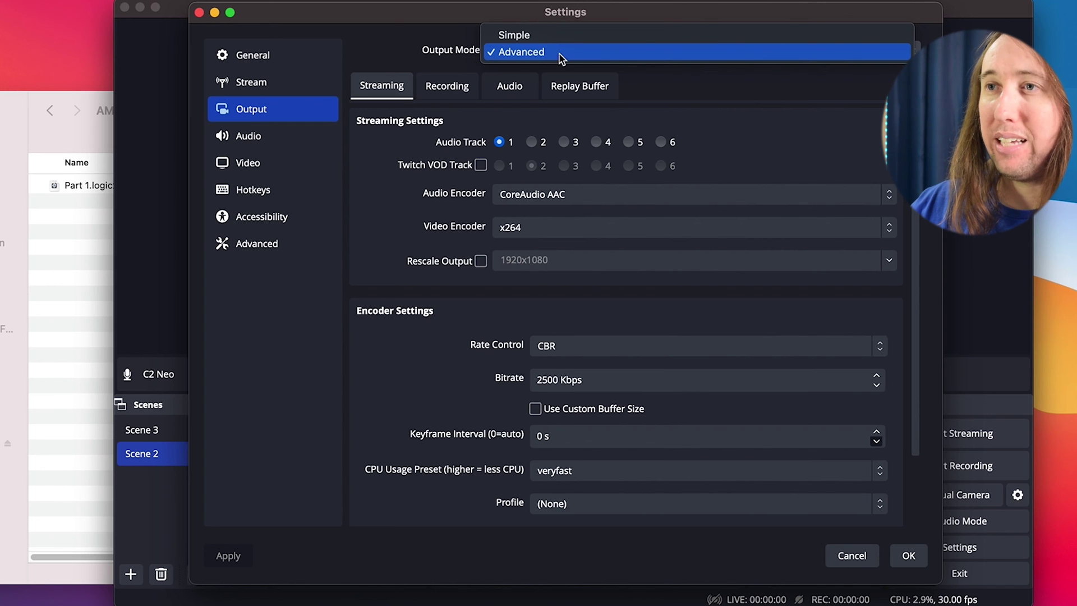
click(561, 56)
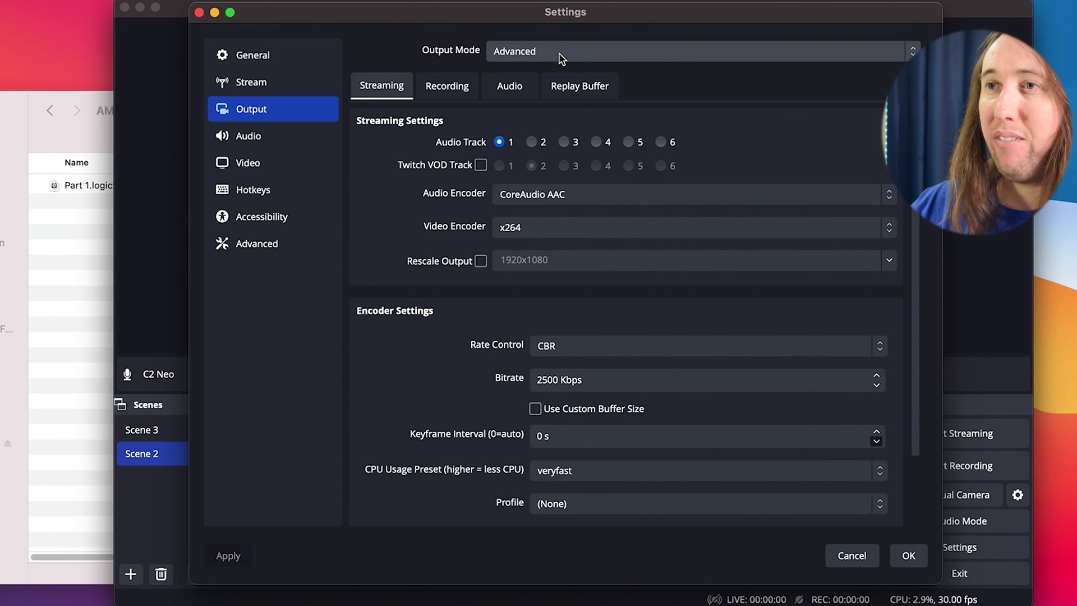
click(449, 92)
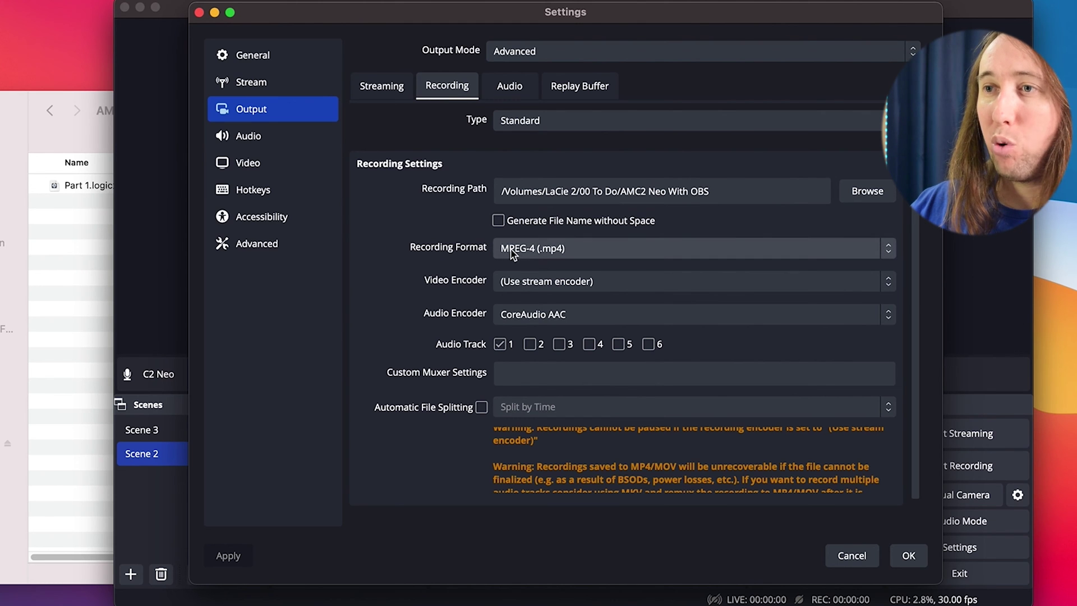
click(552, 254)
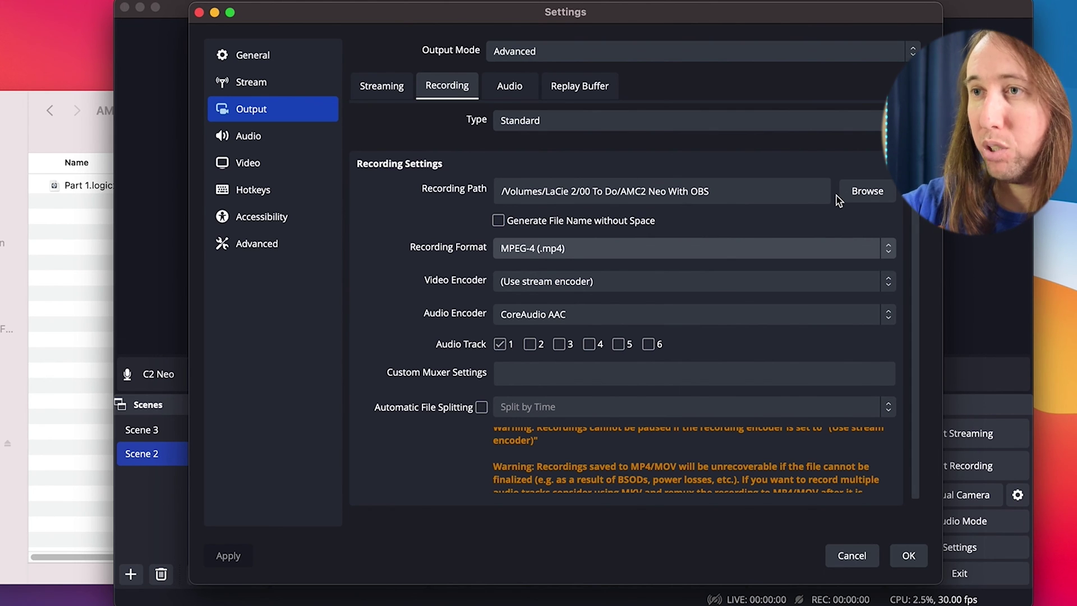
click(269, 167)
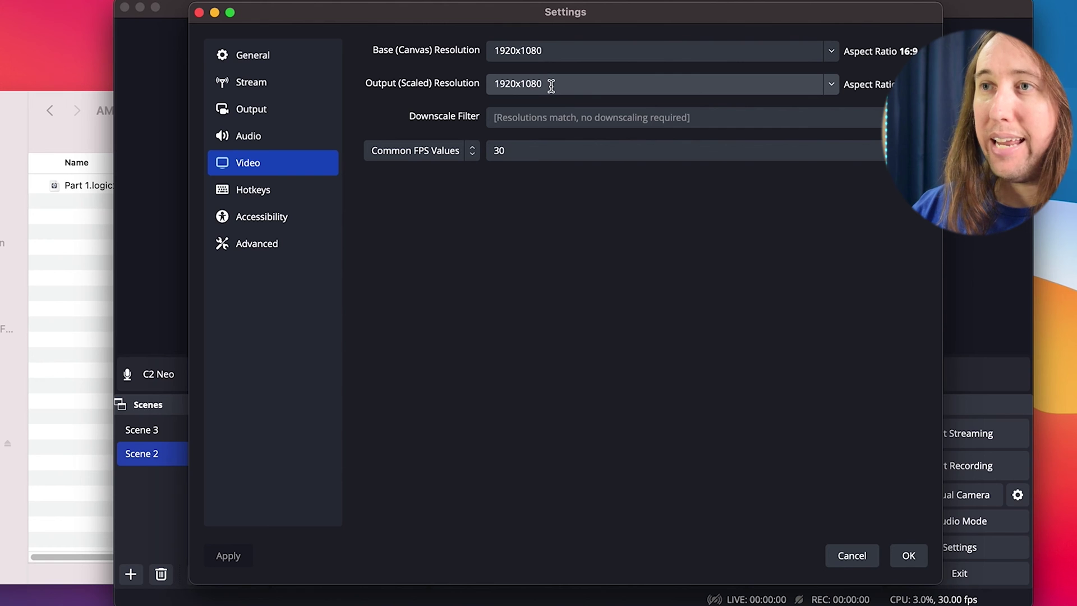
click(908, 556)
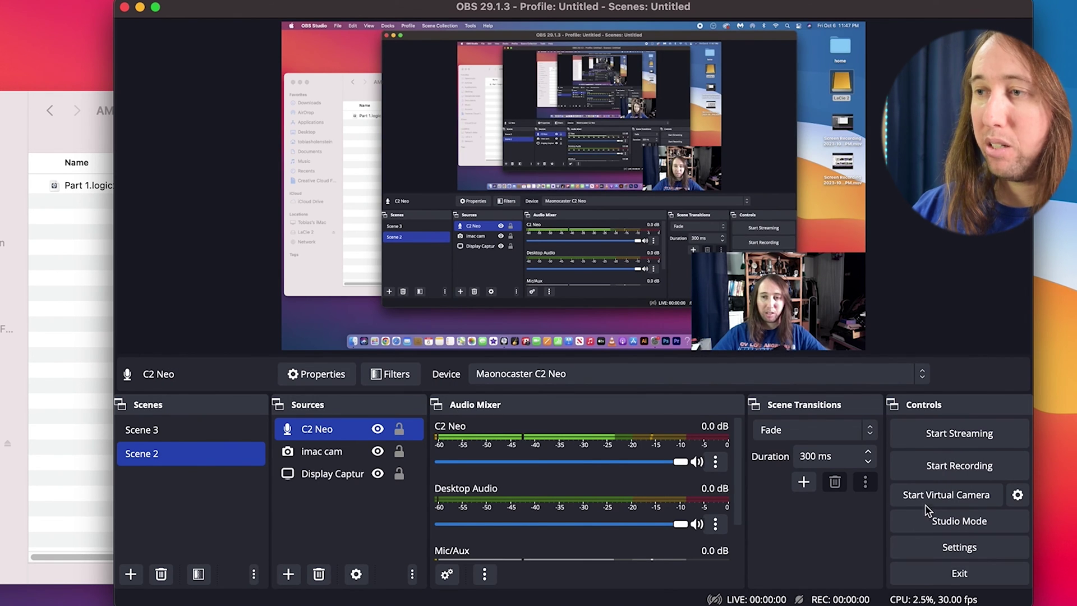
- Start recording the scene and minimize OBS to reveal Logic Pro
click(940, 471)
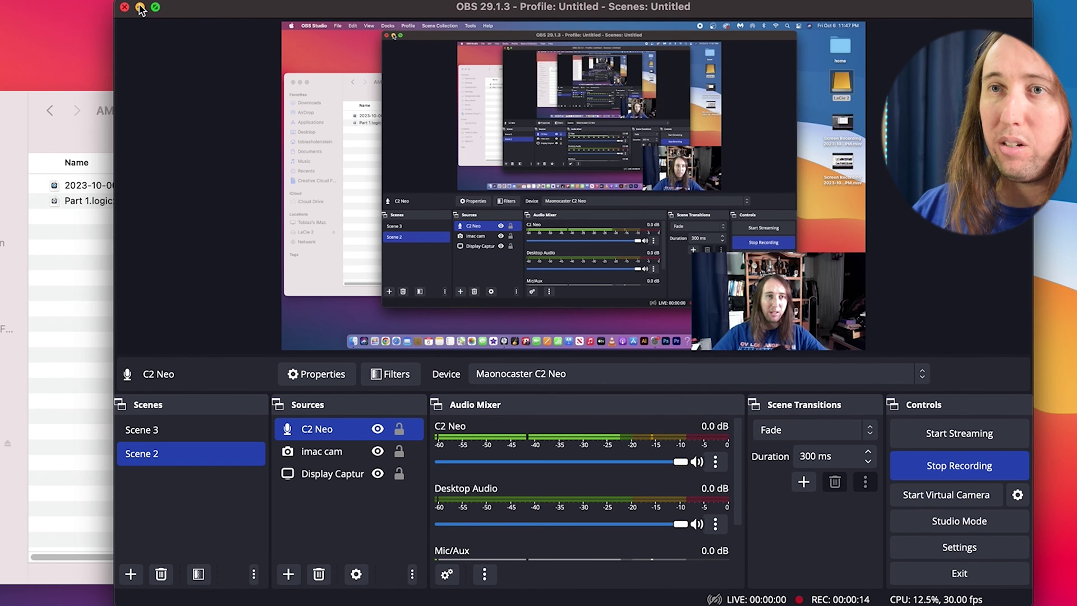
click(140, 7)
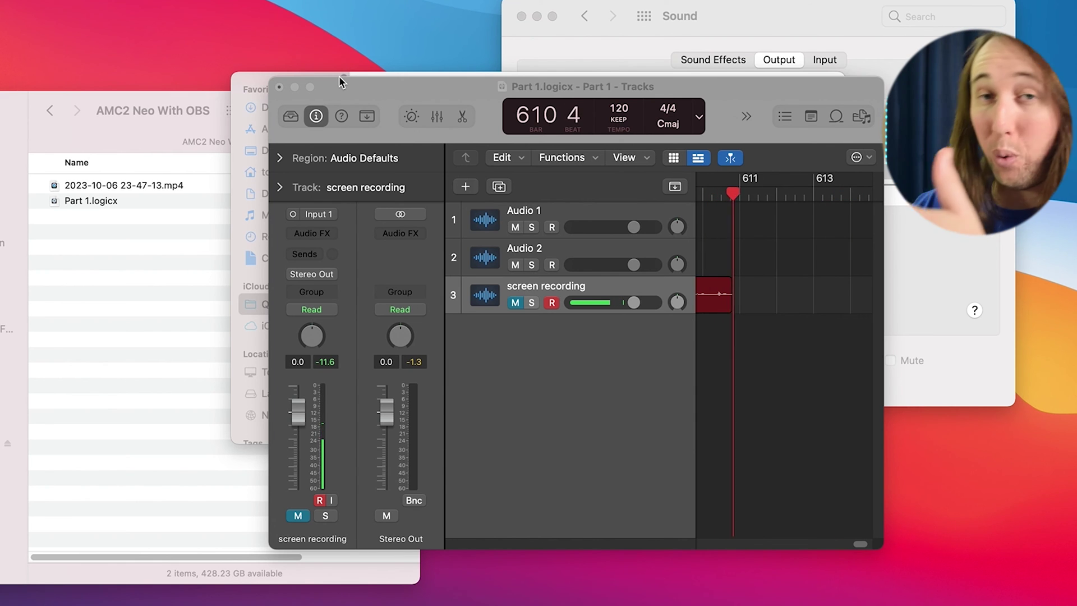
- Play the Part 1 Logic Pro project while recording, then return to OBS Studio
drag(359, 85, 321, 49)
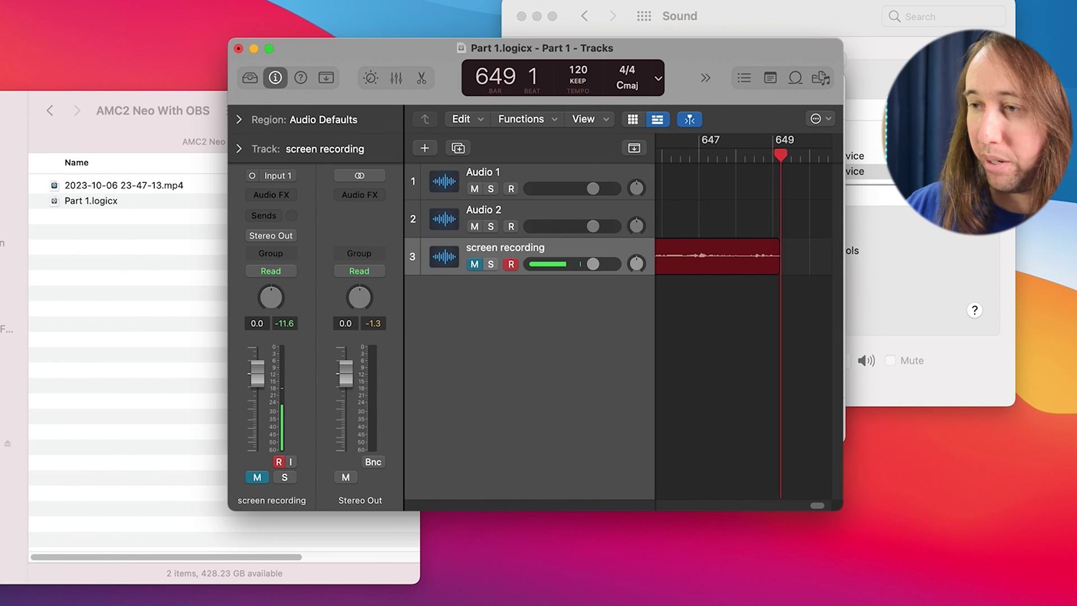
key(super+Tab)
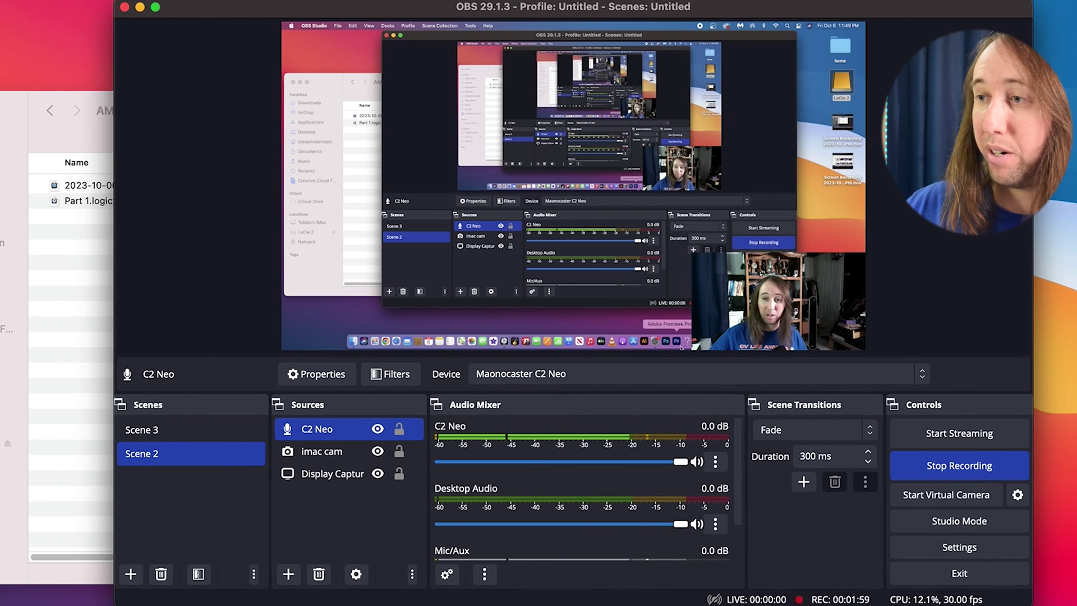
click(938, 474)
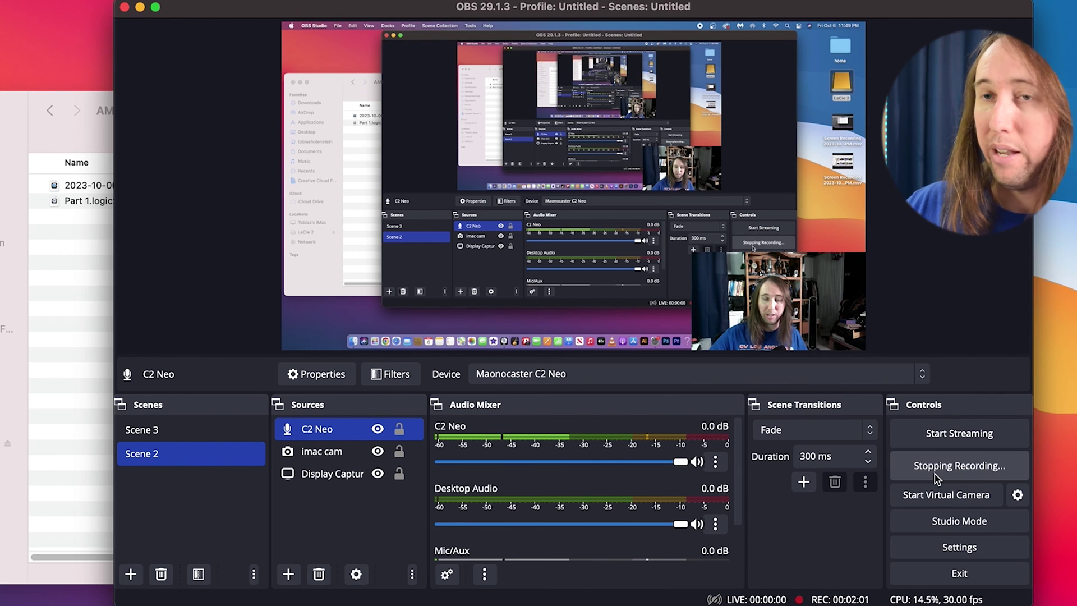
click(6, 107)
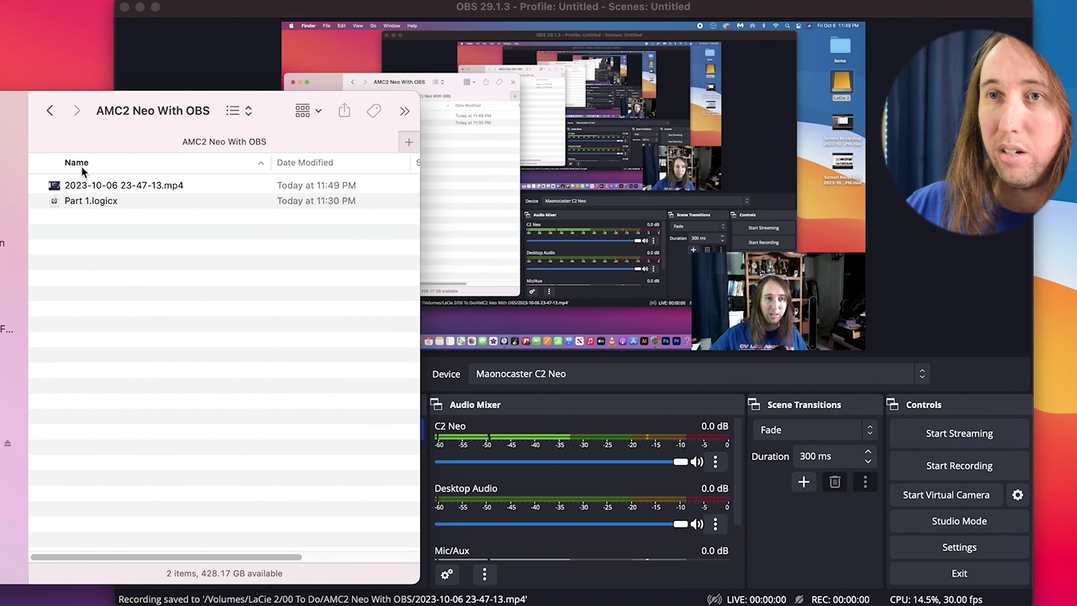
click(85, 185)
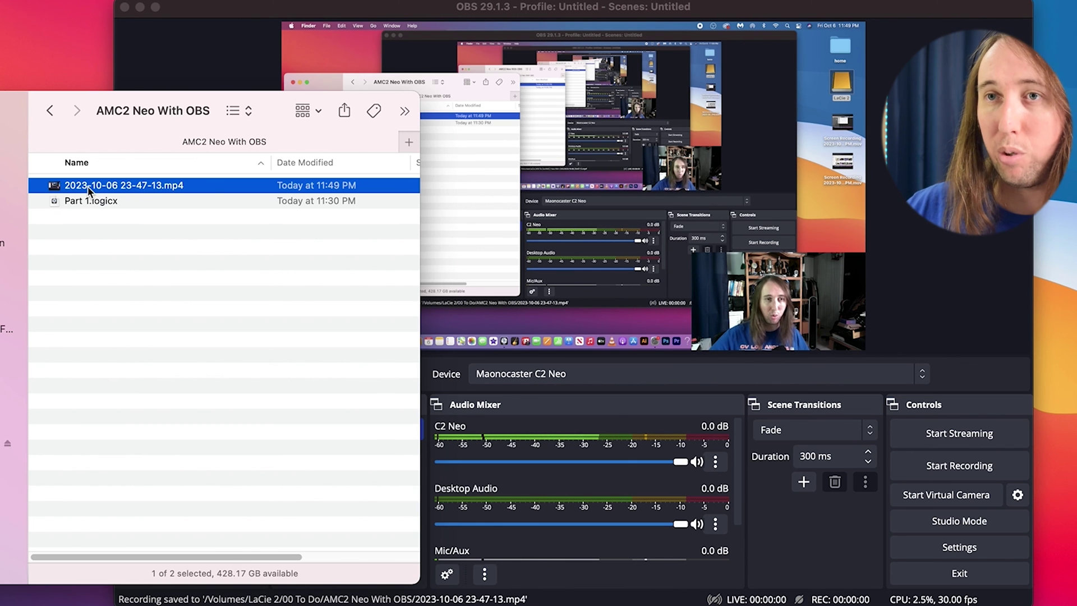
double_click(89, 188)
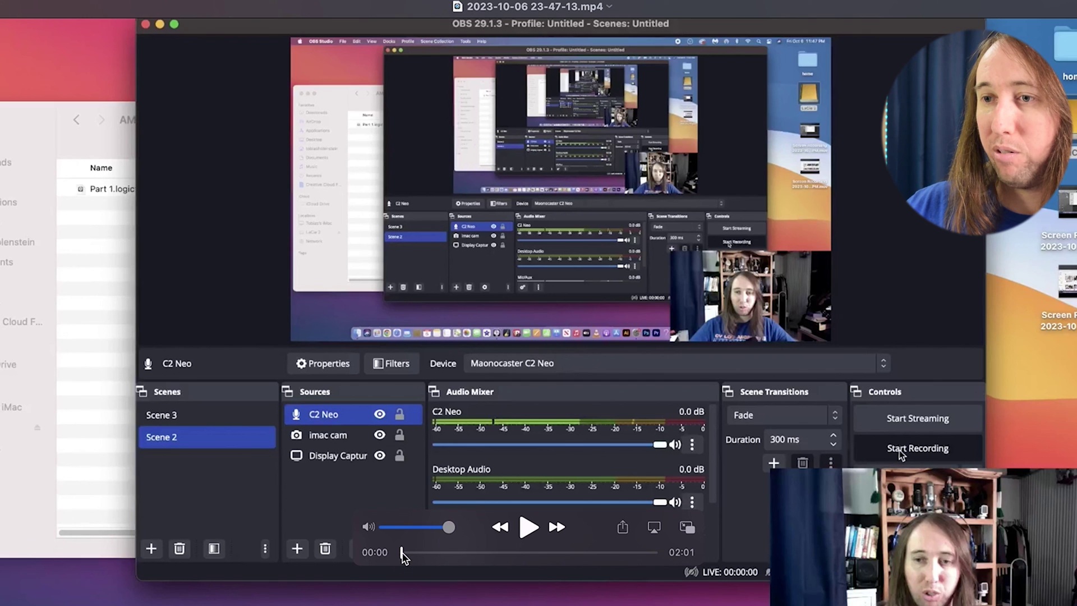
- Scrub the recording forward to about 01:46, then back to 01:20
drag(403, 556, 623, 553)
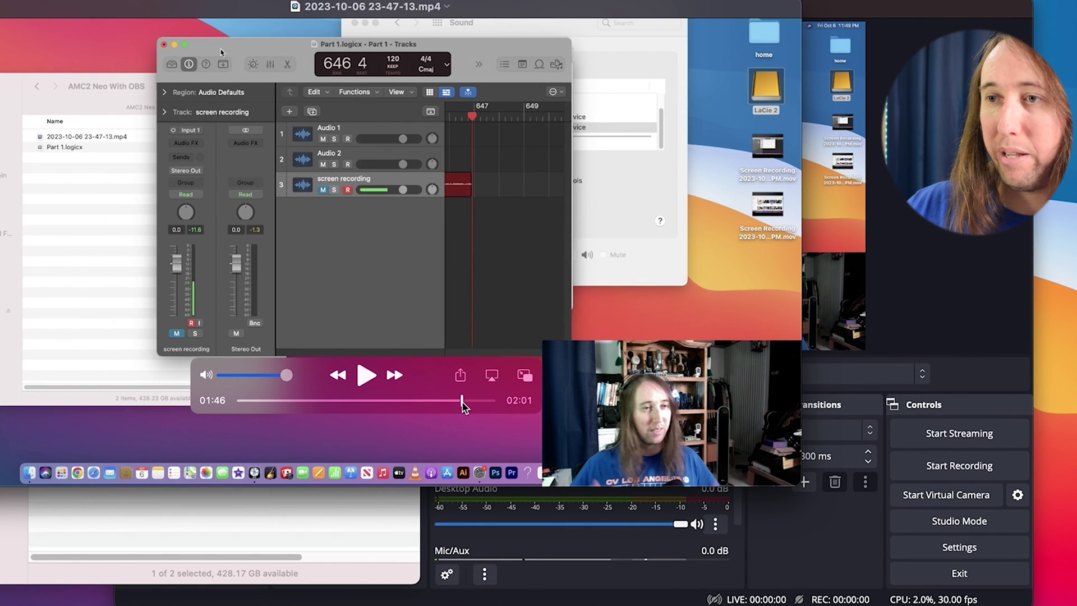
drag(462, 402, 407, 402)
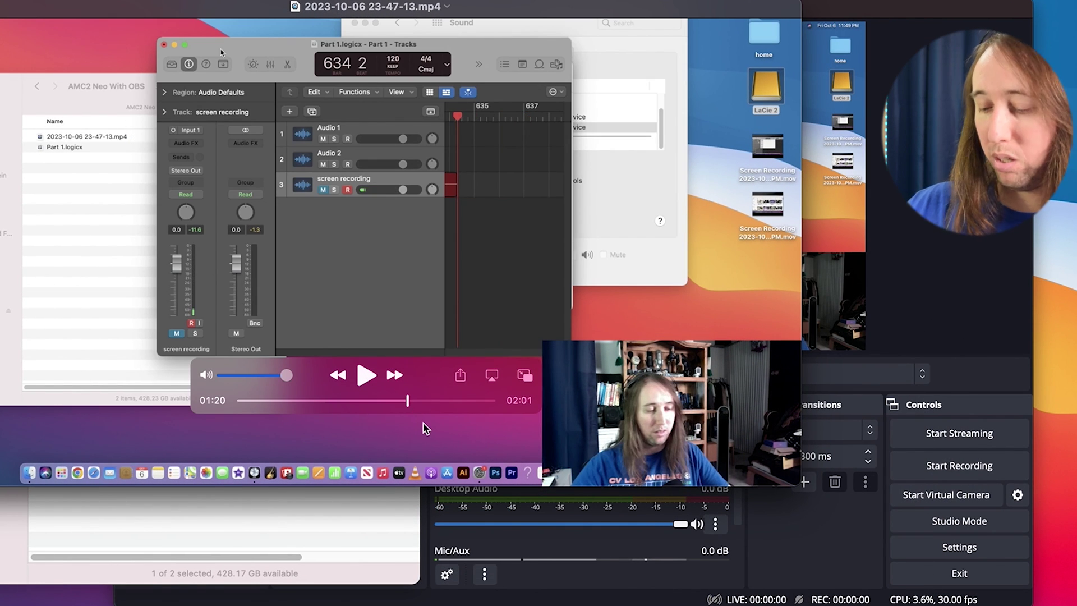